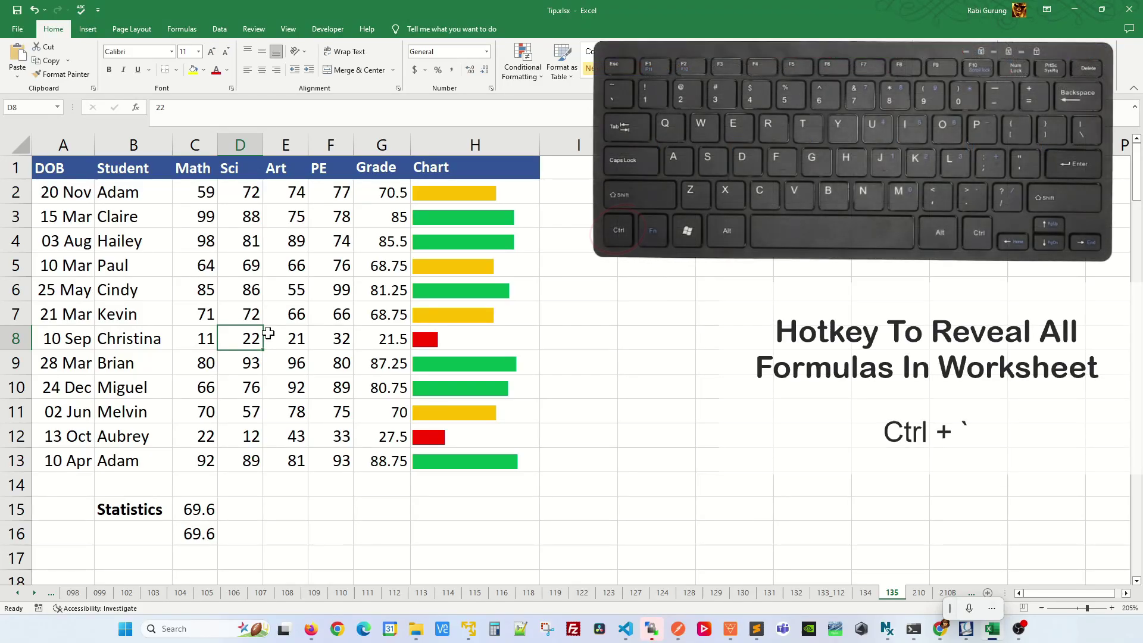
# Step: Toggle Show Formulas with Ctrl+` to reveal the AVERAGE and REPT formulas
pyautogui.hotkey('ctrl', '`')
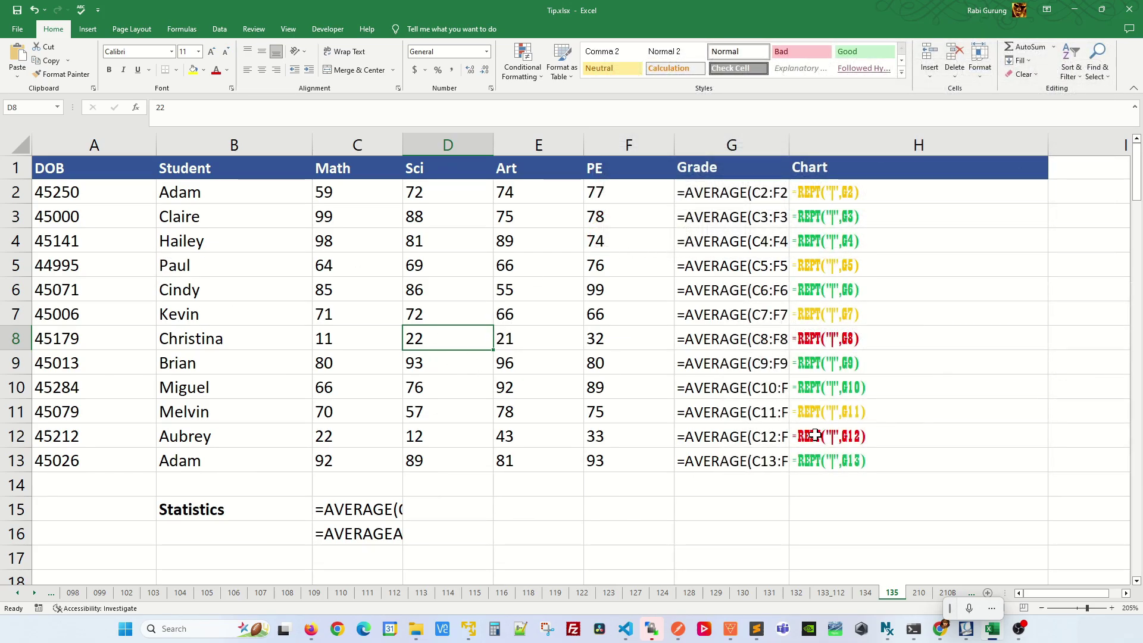
# Step: Check the Chart, Art score and date-of-birth cells, then select the whole table for Find and Replace
pyautogui.click(848, 339)
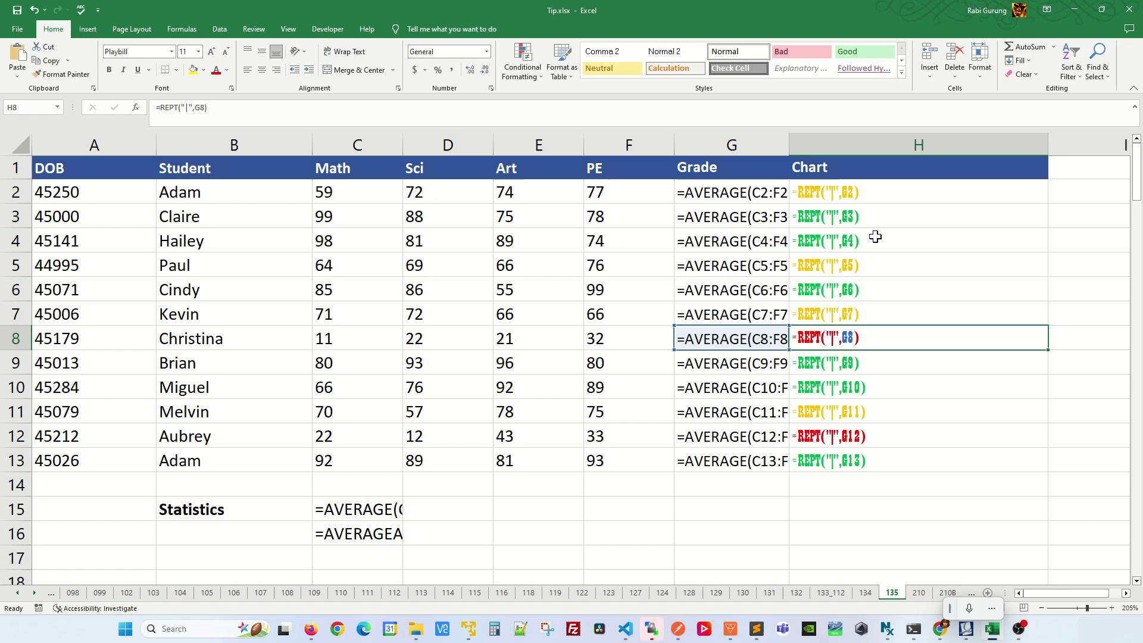
pyautogui.click(509, 342)
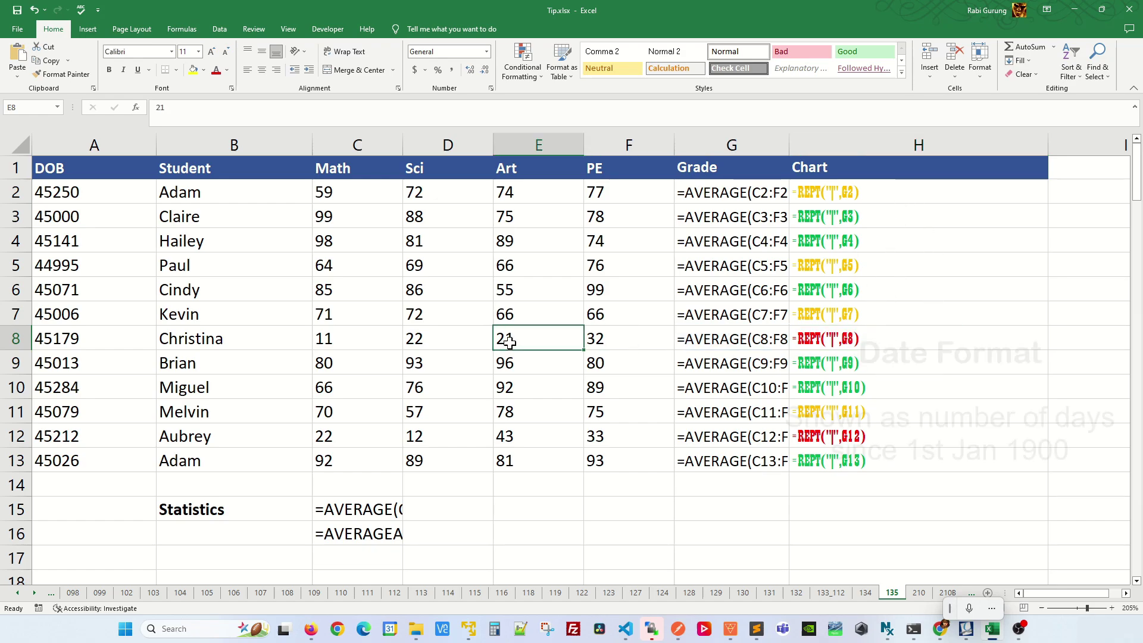
pyautogui.click(133, 317)
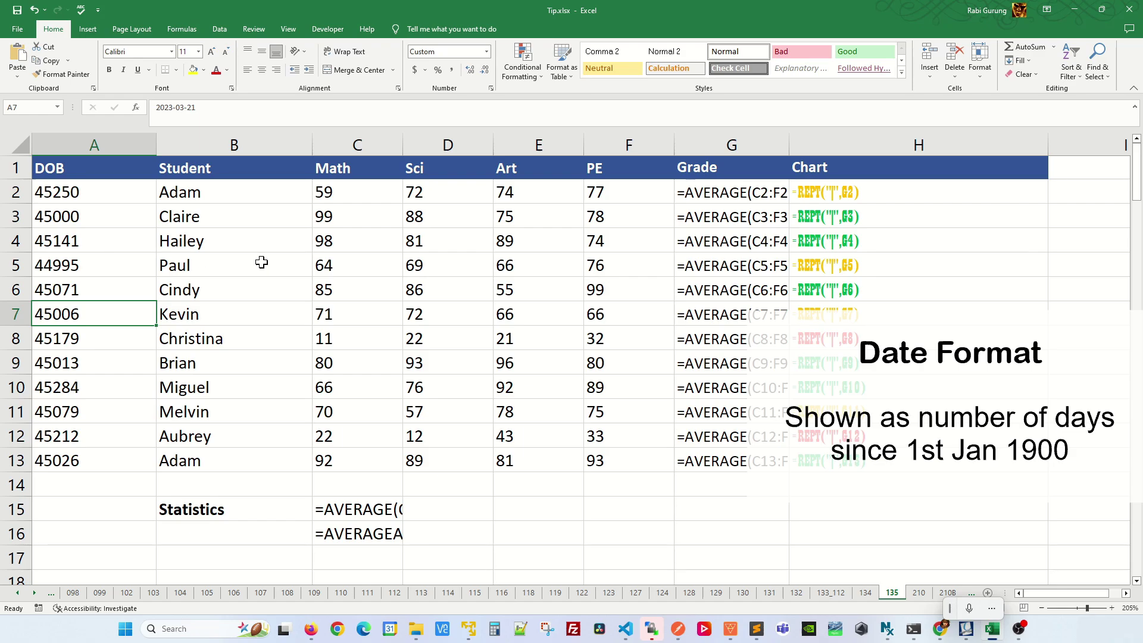
pyautogui.click(554, 339)
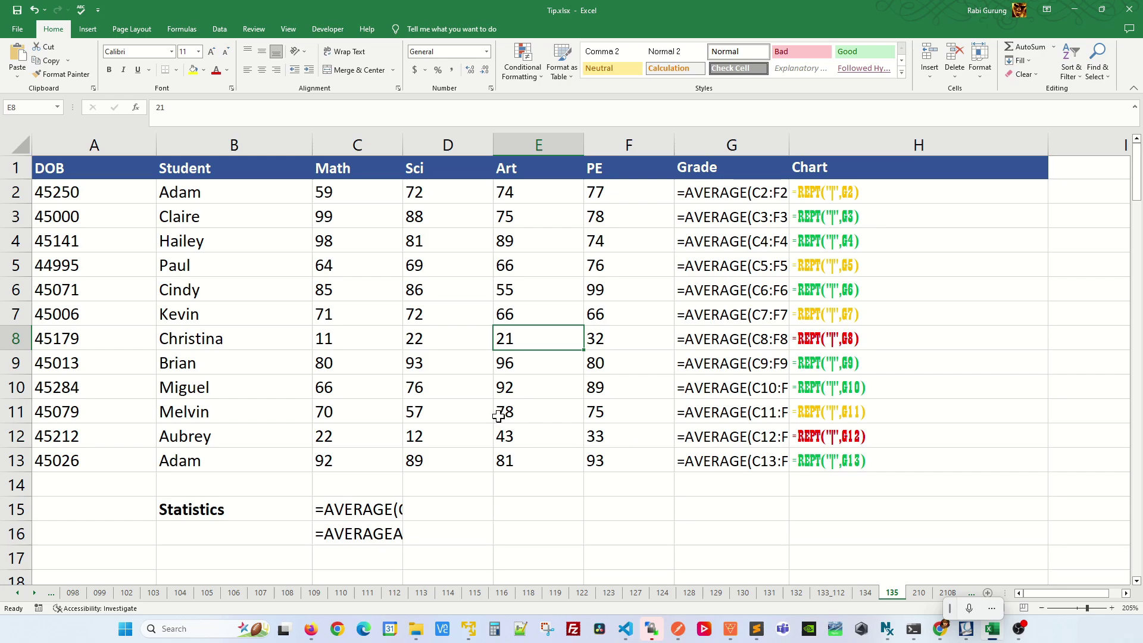
pyautogui.hotkey('ctrl', 'a')
pyautogui.hotkey('ctrl', 'a')
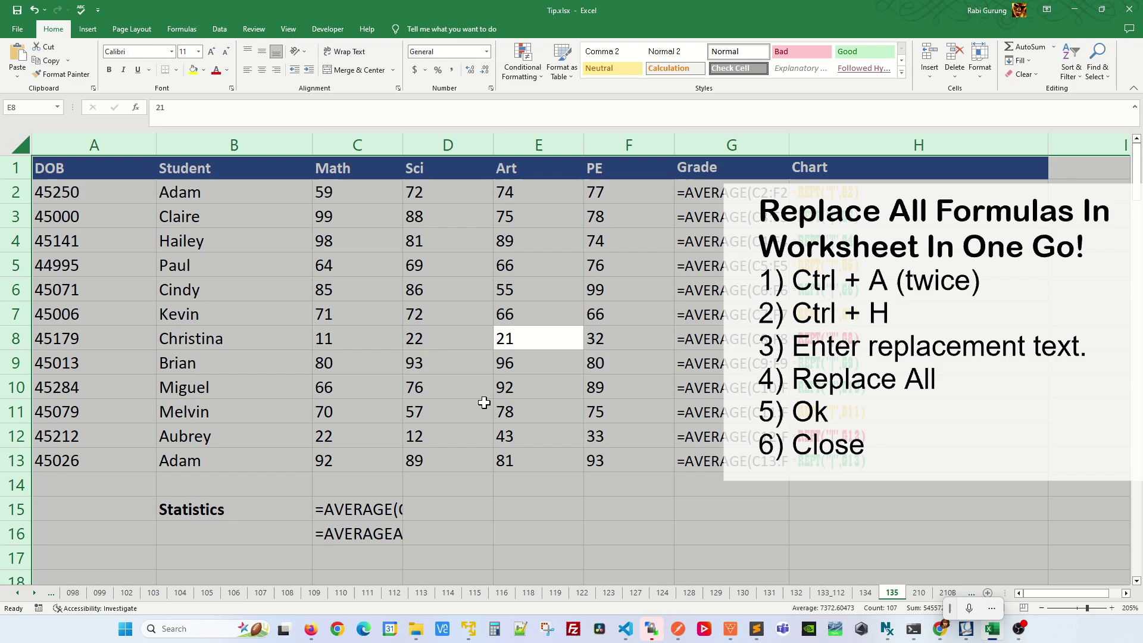
pyautogui.hotkey('ctrl', 'h')
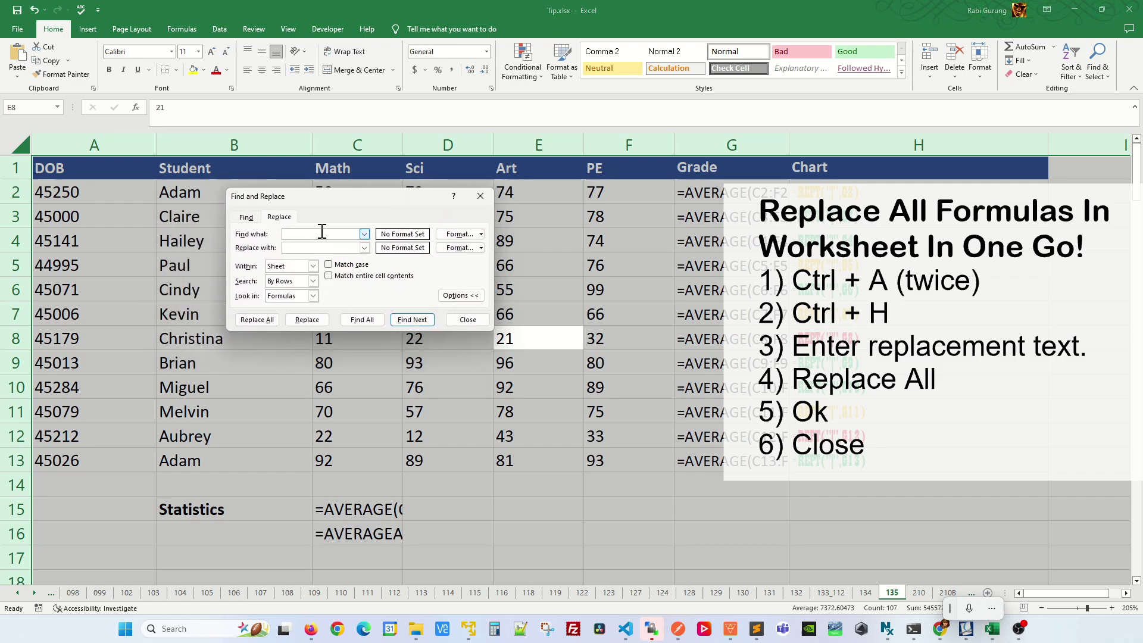
pyautogui.write('A')
pyautogui.write('VERAGE')
# Step: Replace AVERAGE with MAX across the sheet, confirming the 14 replacements
pyautogui.press('Tab')
pyautogui.write('MAX')
pyautogui.click(257, 320)
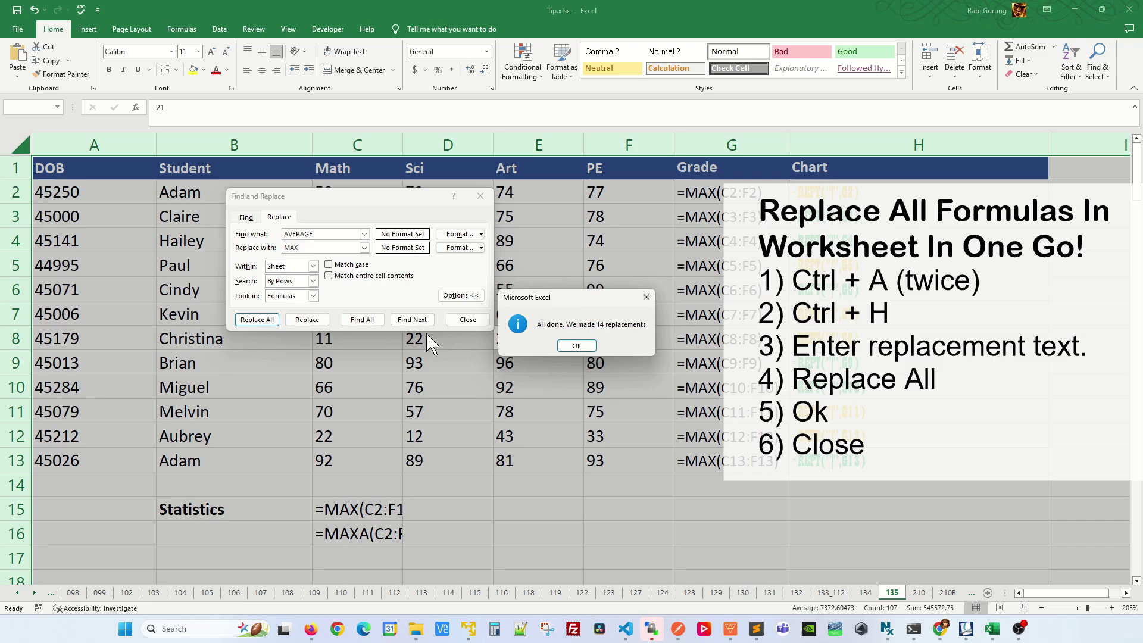
pyautogui.click(575, 346)
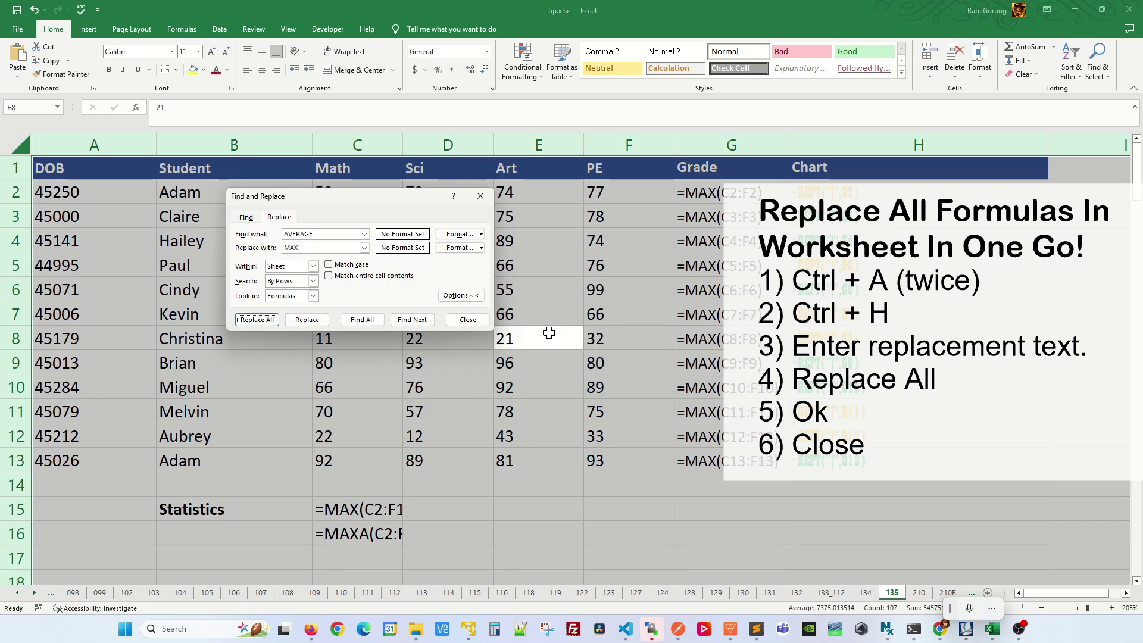
pyautogui.click(467, 321)
# Step: Turn off Show Formulas and check the new MAX grades for Hailey and Cindy
pyautogui.click(465, 319)
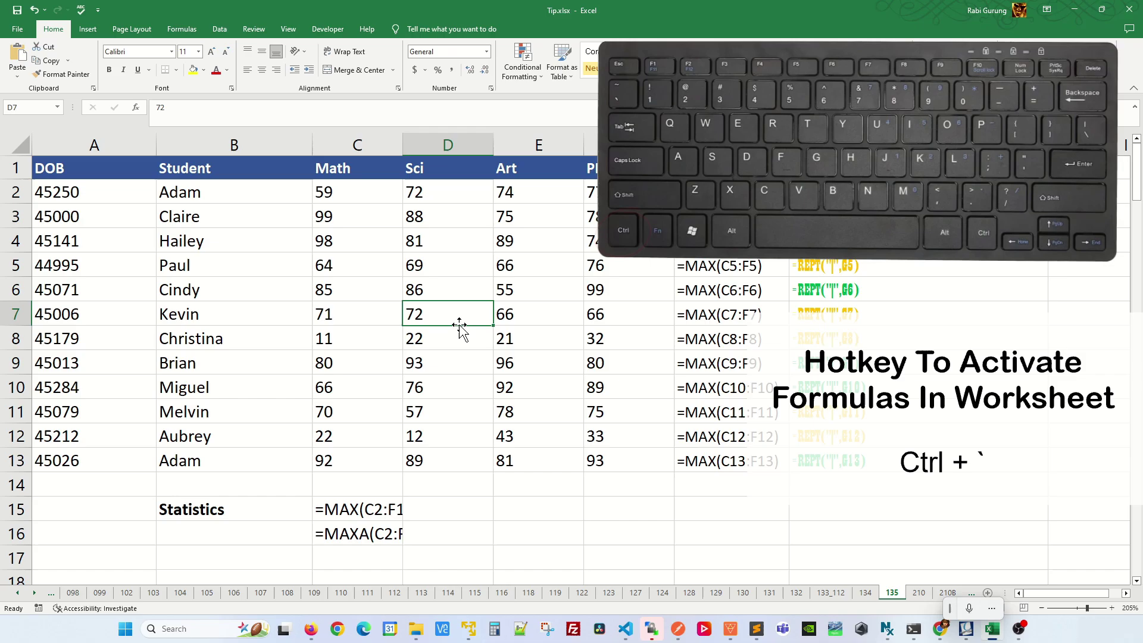
pyautogui.hotkey('ctrl', '`')
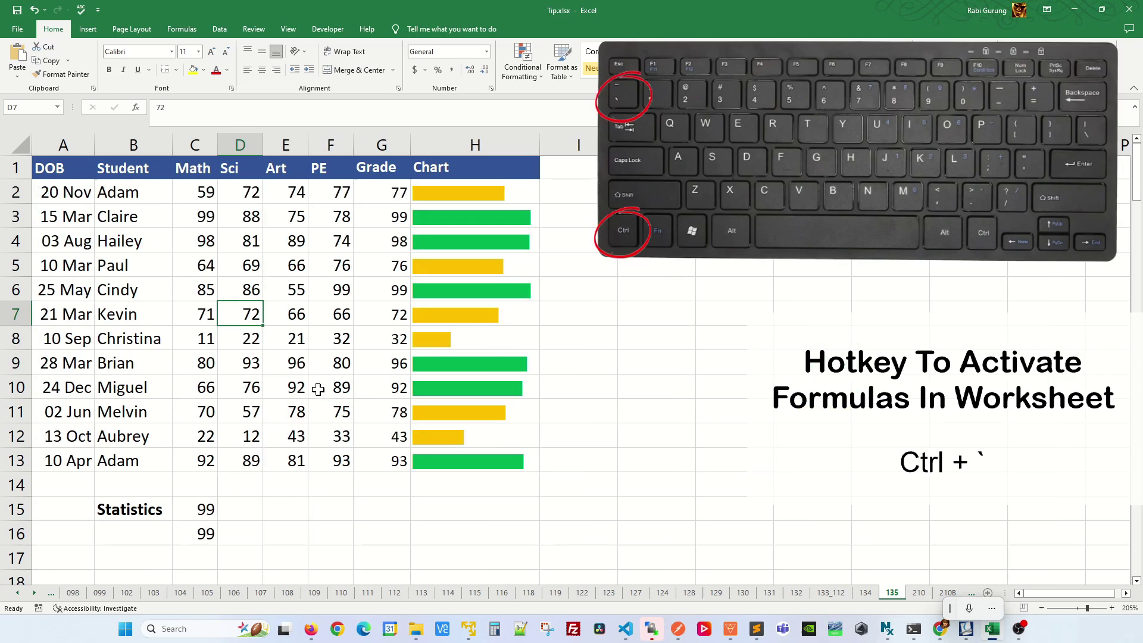
pyautogui.click(398, 240)
pyautogui.press('Down')
pyautogui.press('Down')
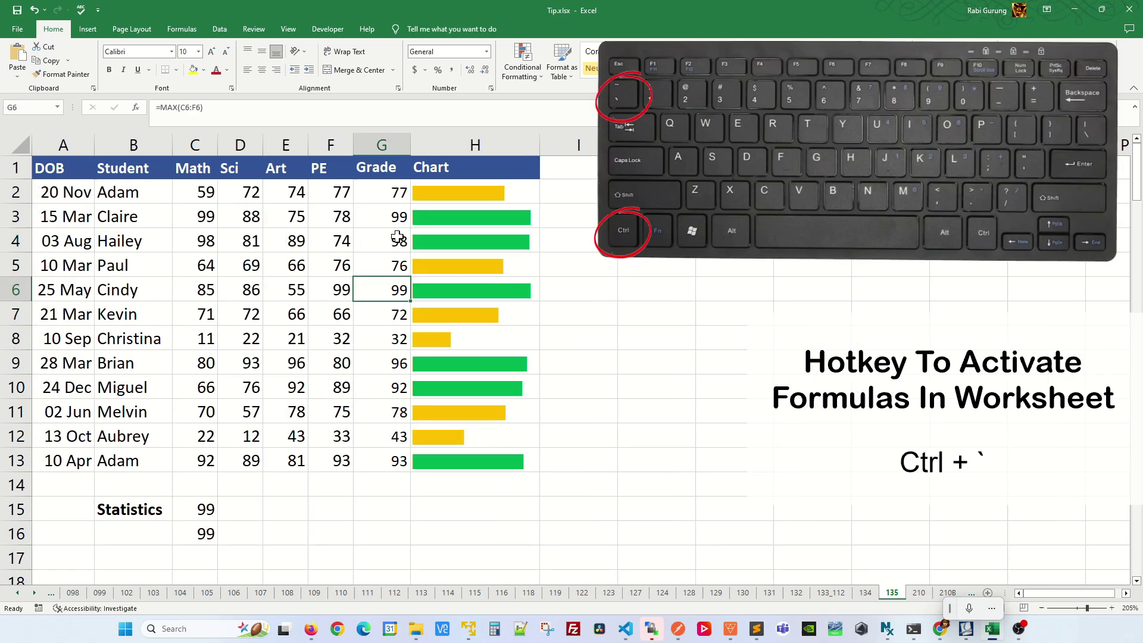
# Step: Open cell C16 for editing to view its =MAXA(C2:F13) formula
pyautogui.click(204, 533)
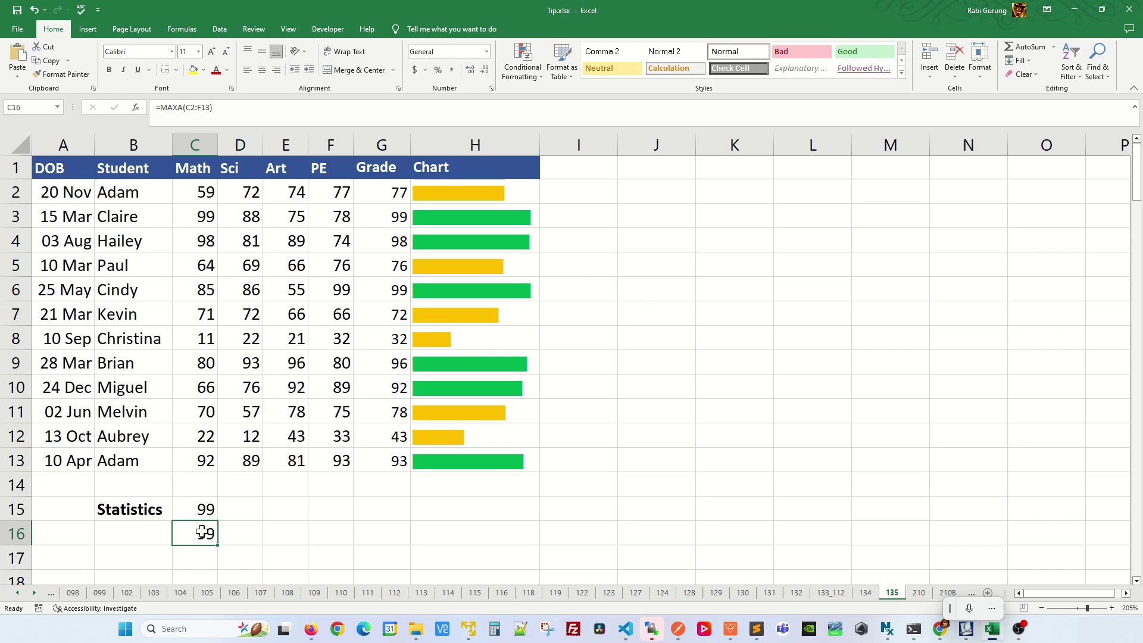
pyautogui.doubleClick(204, 532)
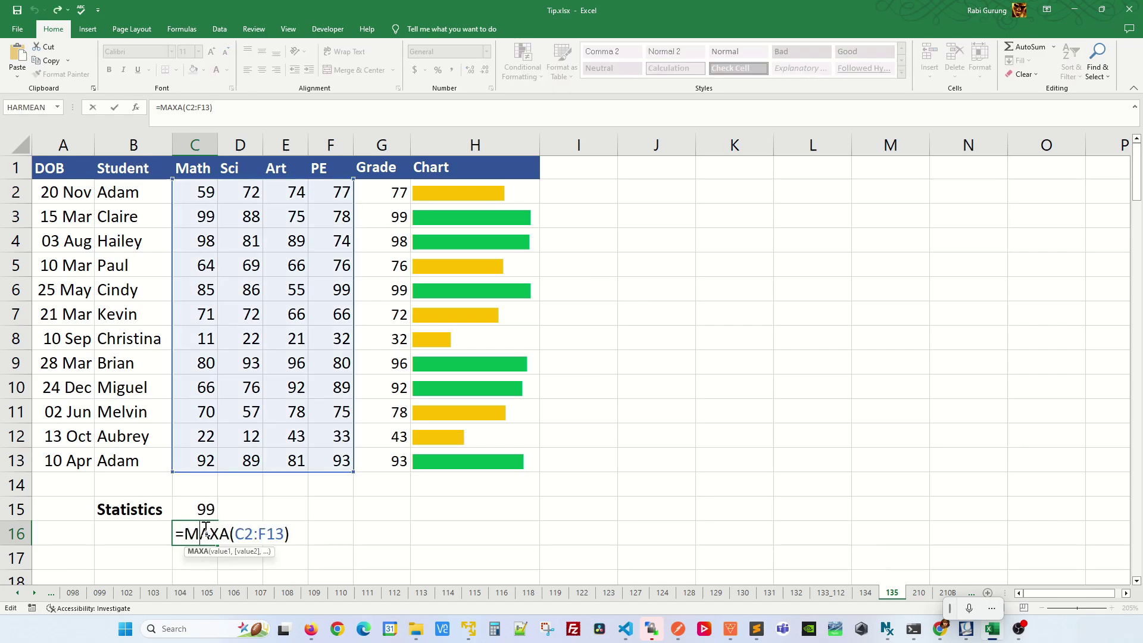